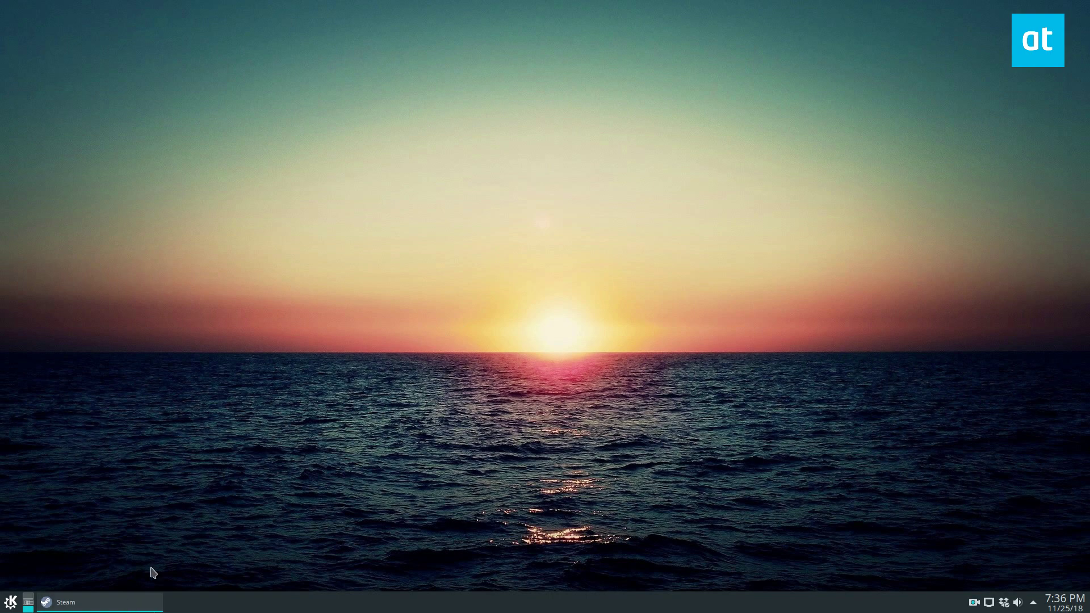
Bring up the Steam window maximized and filter the game library to SteamOS + Linux titles
left_click(114, 603)
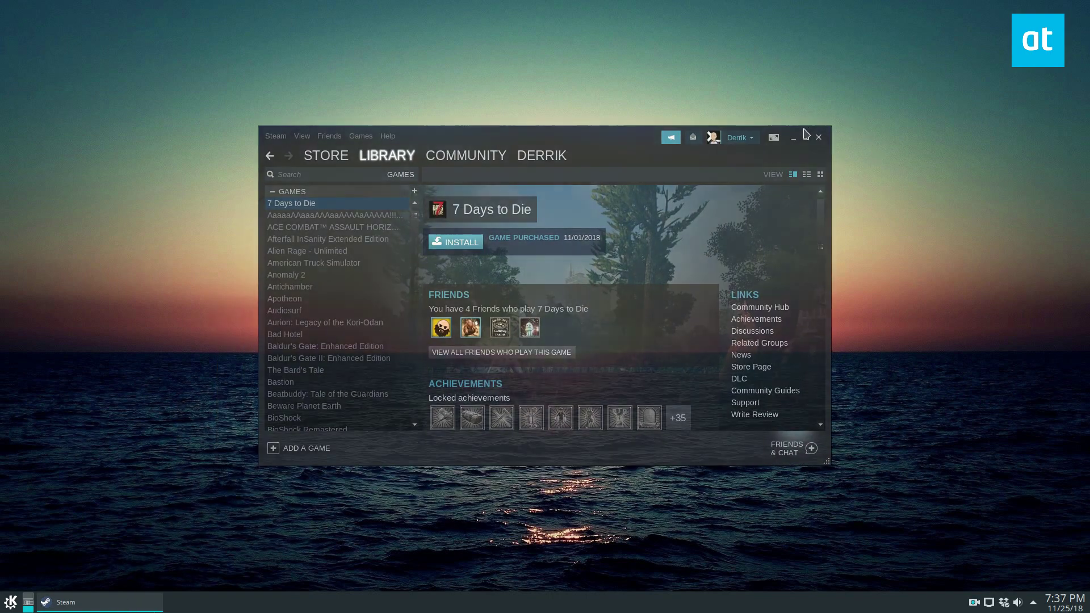
left_click(807, 136)
left_click(142, 48)
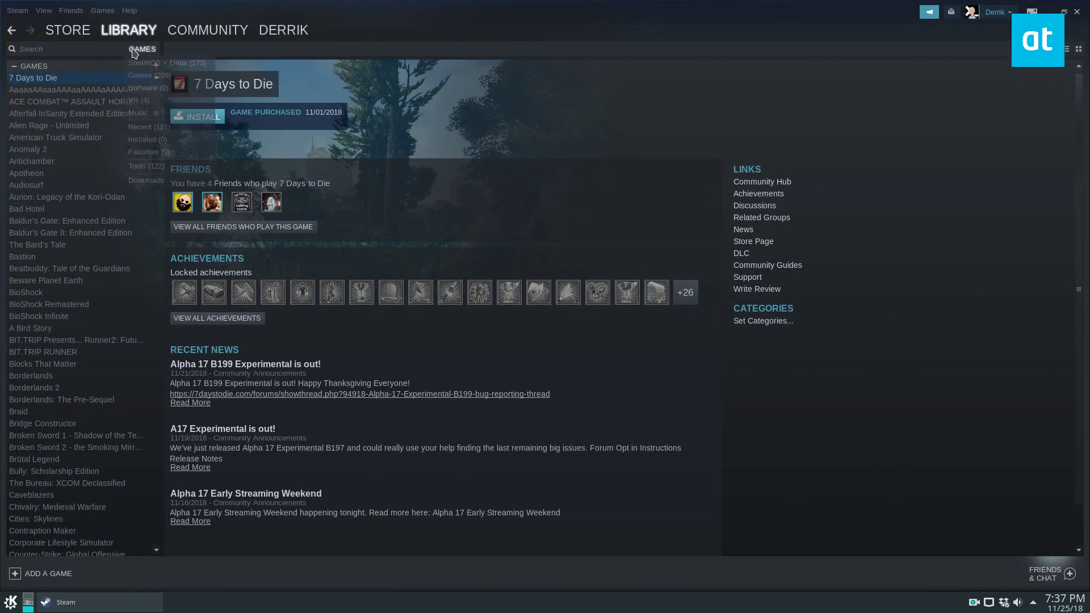
left_click(167, 71)
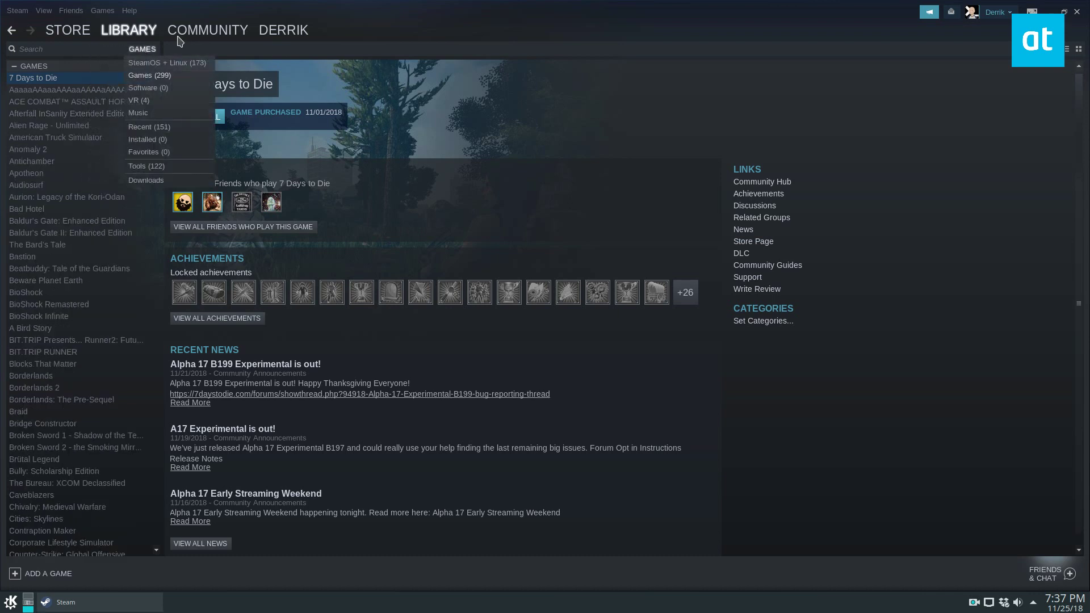
left_click(148, 49)
left_click(186, 64)
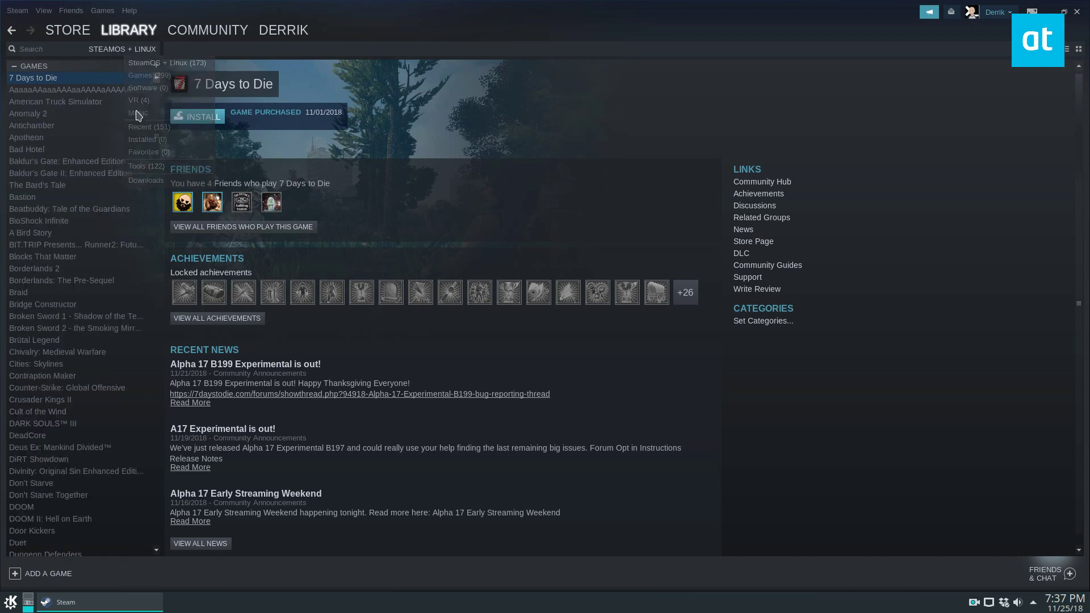
scroll(117, 173, "down", 2)
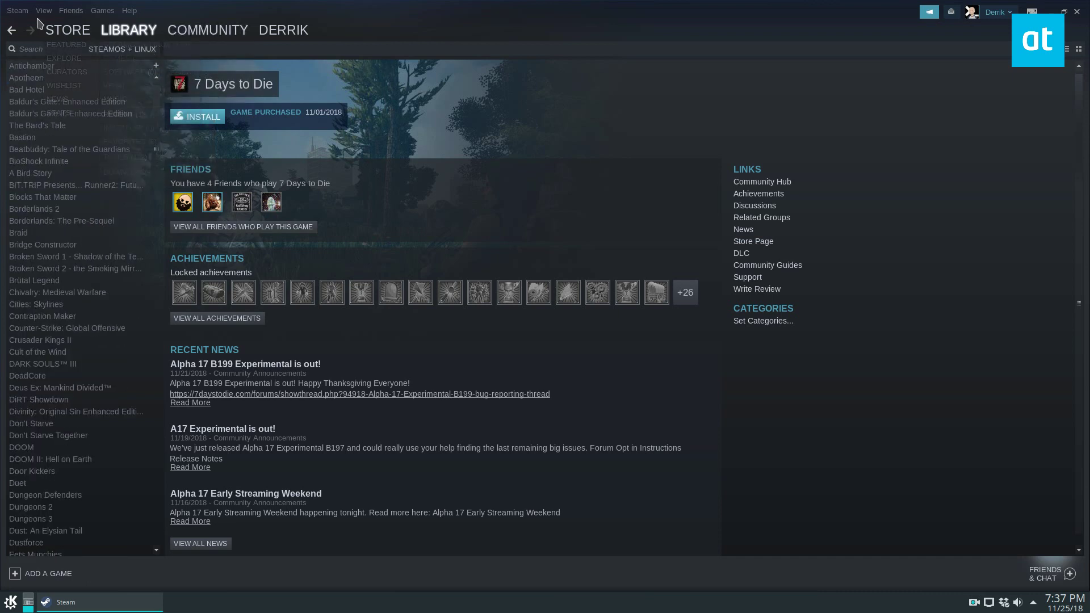
Accept the Steam Play settings with Steam Play enabled for supported titles, and decline the client restart
left_click(19, 11)
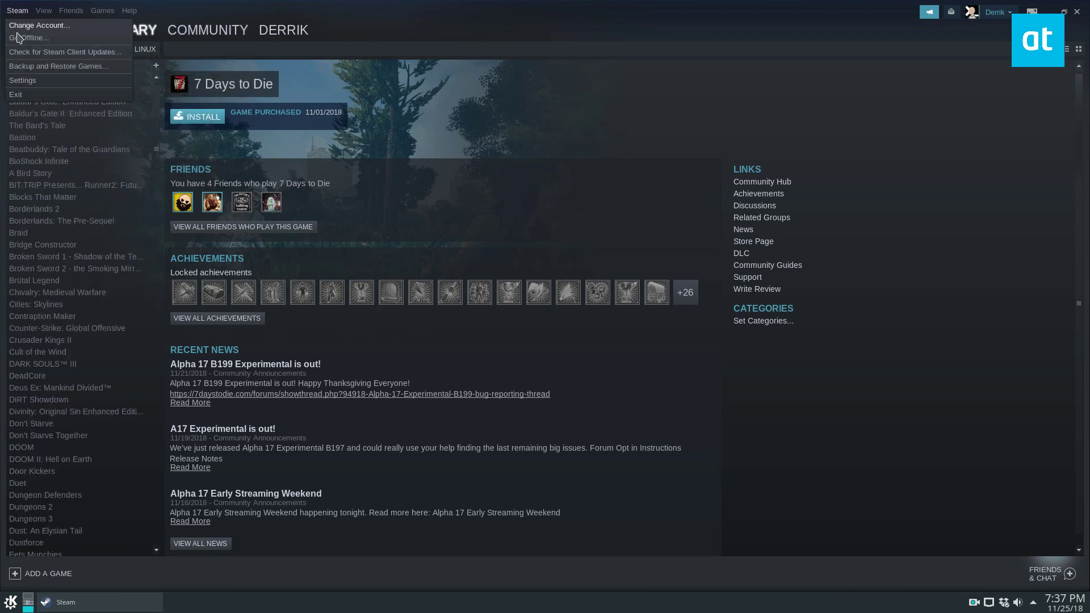
left_click(33, 83)
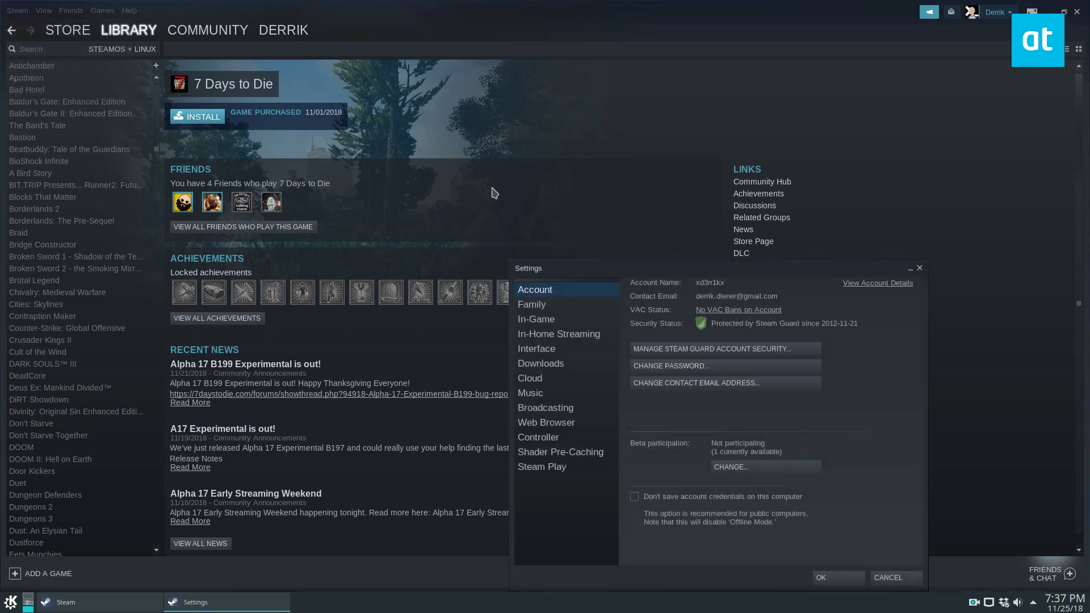
left_click_drag(615, 265, 514, 140)
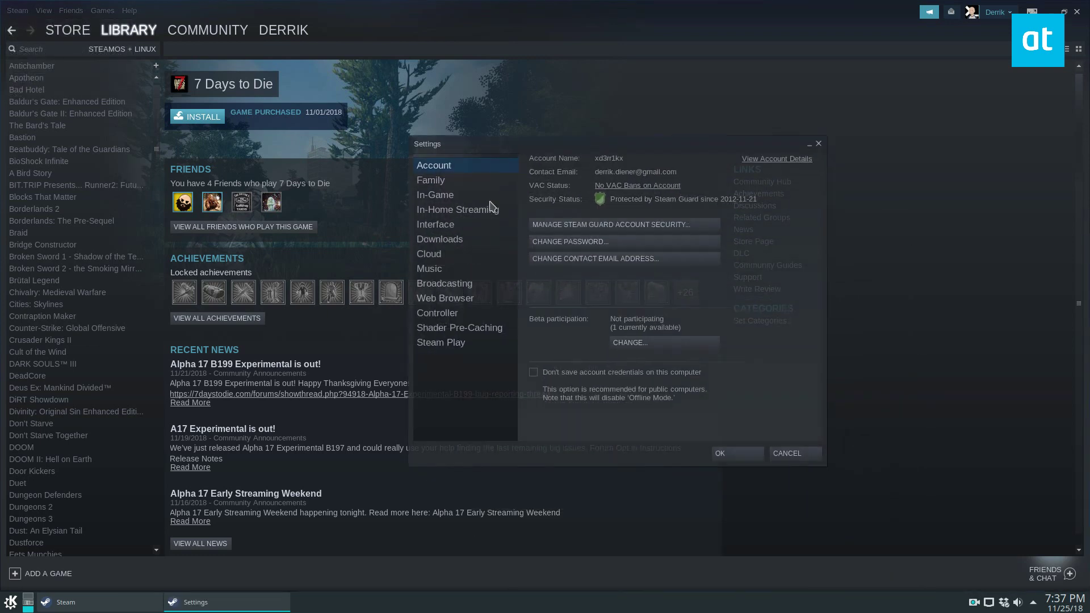
left_click(441, 342)
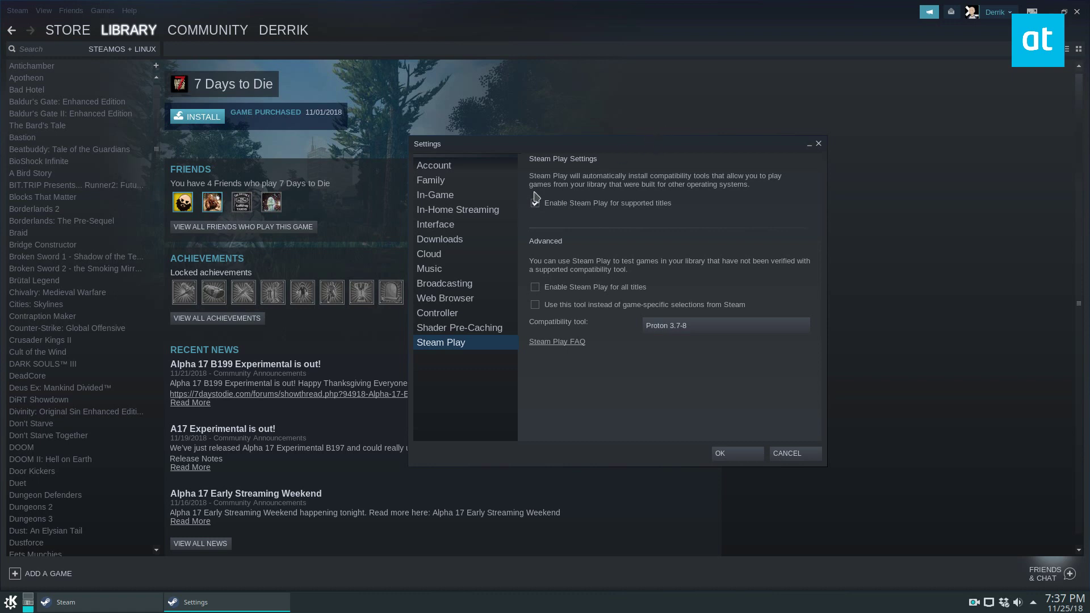
scroll(64, 296, "down", 8)
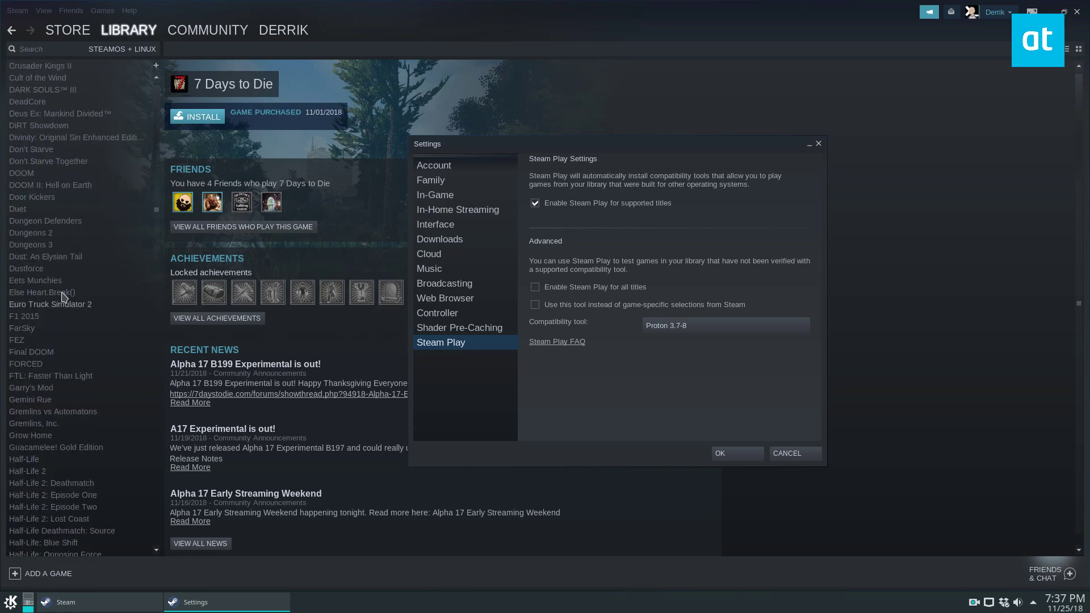
left_click(737, 454)
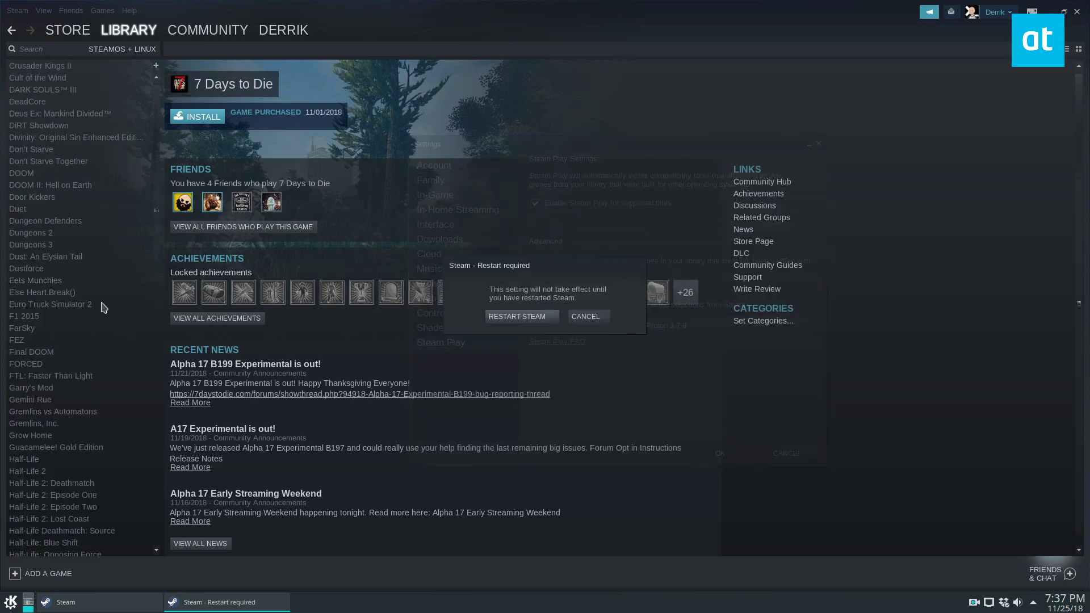
left_click(574, 319)
Look through the library pages of Pixel Piracy, PAYDAY 2, Planetary Annihilation and Portal 2
scroll(79, 296, "down", 10)
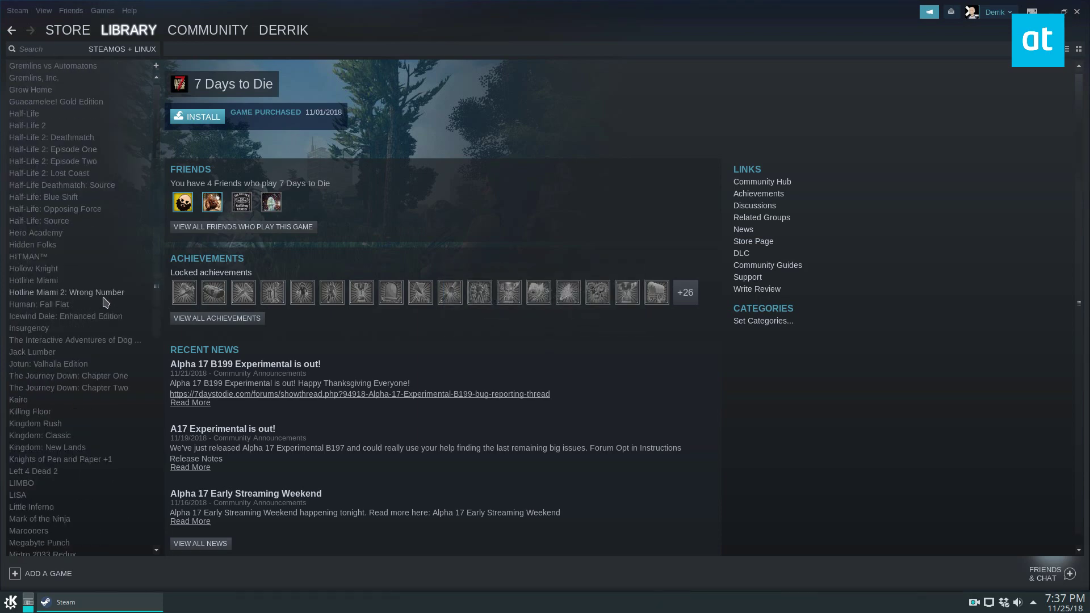
scroll(86, 309, "down", 4)
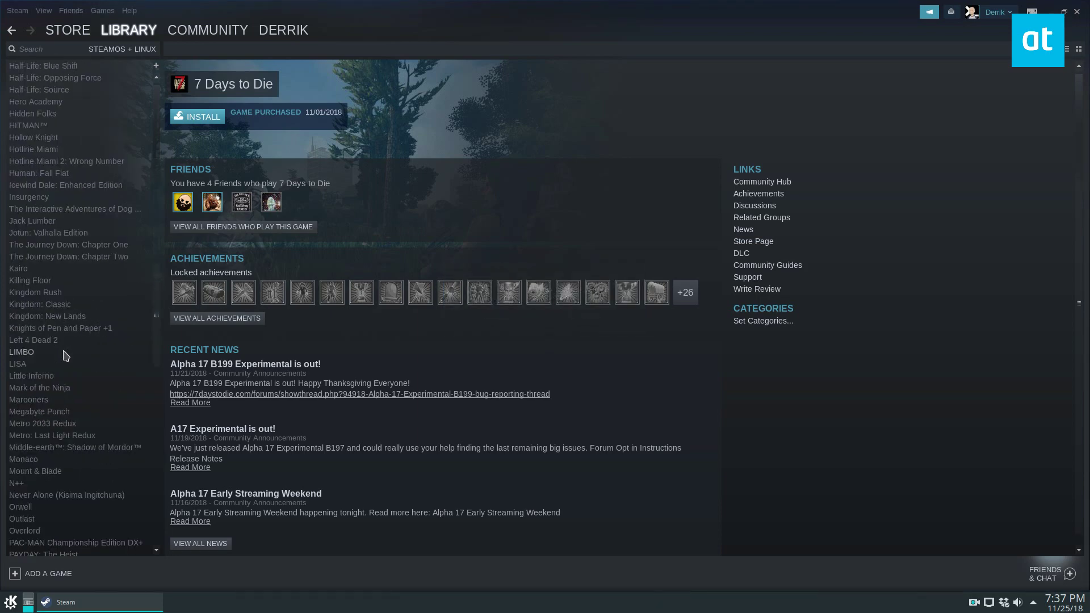
scroll(64, 355, "down", 8)
left_click(32, 303)
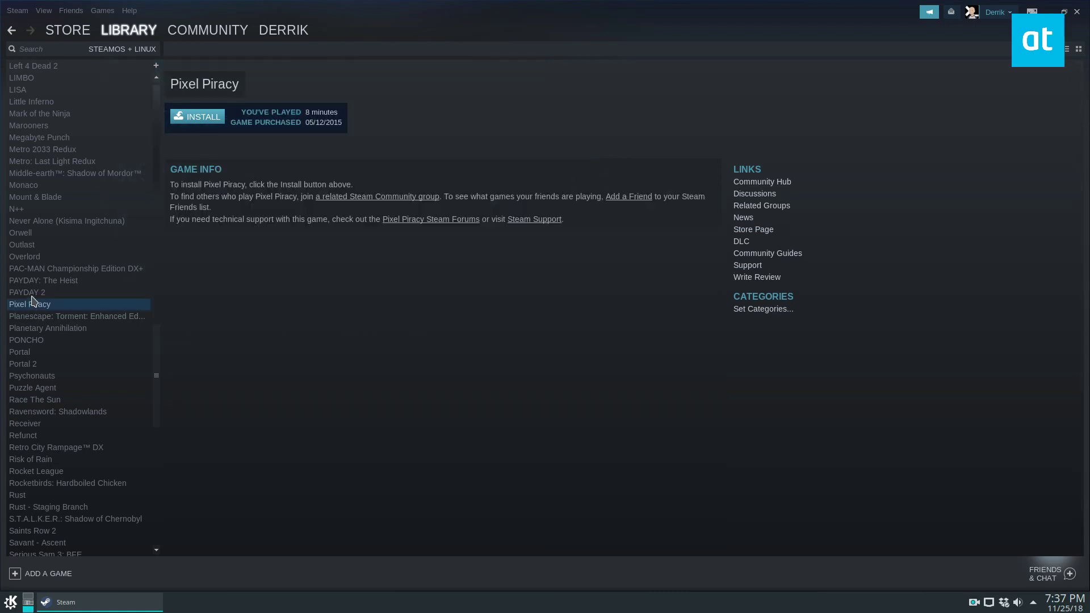
left_click(29, 292)
left_click(34, 328)
left_click(26, 364)
Examine the library pages of Yooka-Laylee and Wolfenstein: The Old Blood for Steam Play support
scroll(39, 376, "down", 13)
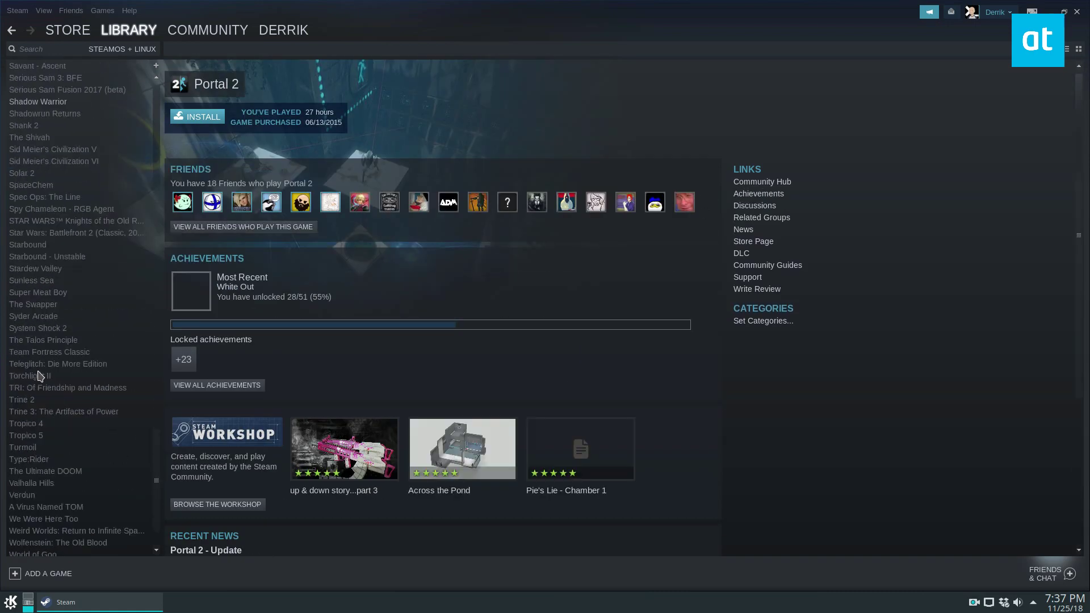
scroll(40, 376, "down", 2)
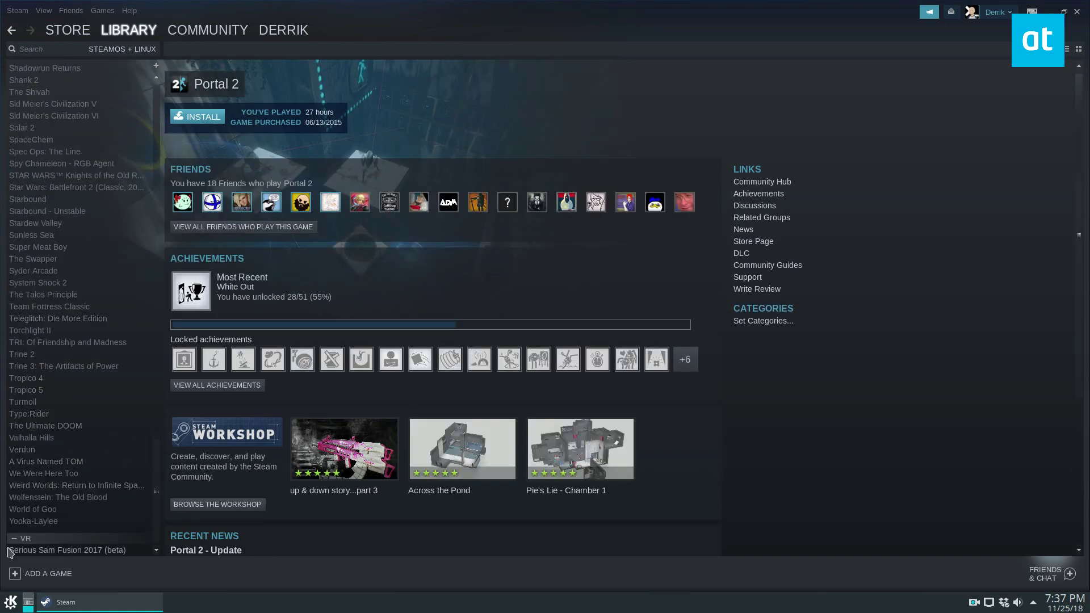
left_click(28, 521)
left_click(34, 497)
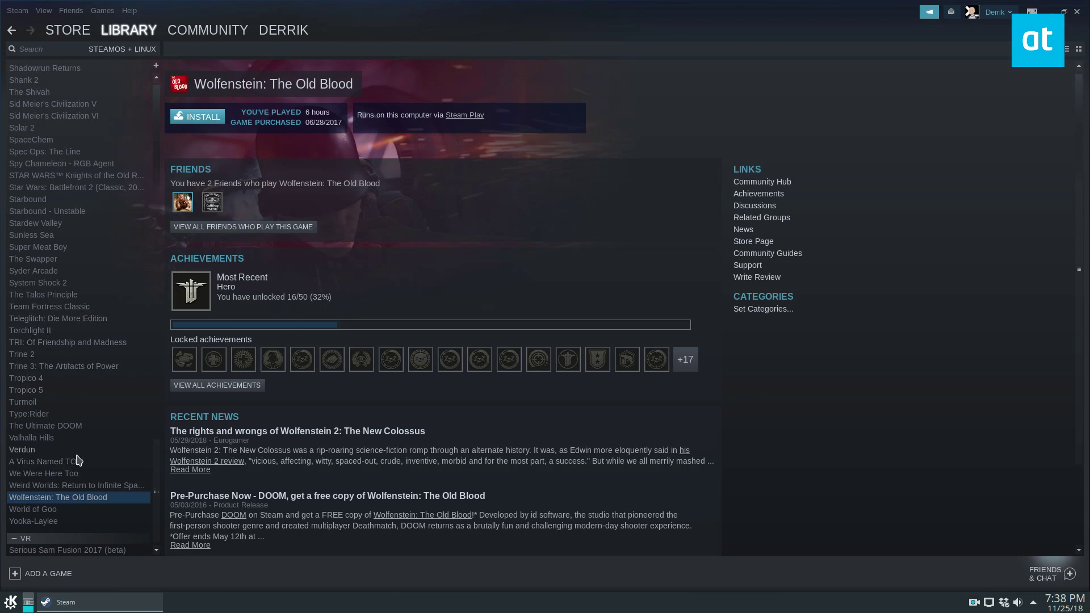
Install S.T.A.L.K.E.R.: Shadow of Chernobyl in the default location with desktop and start menu shortcuts
scroll(61, 505, "up", 9)
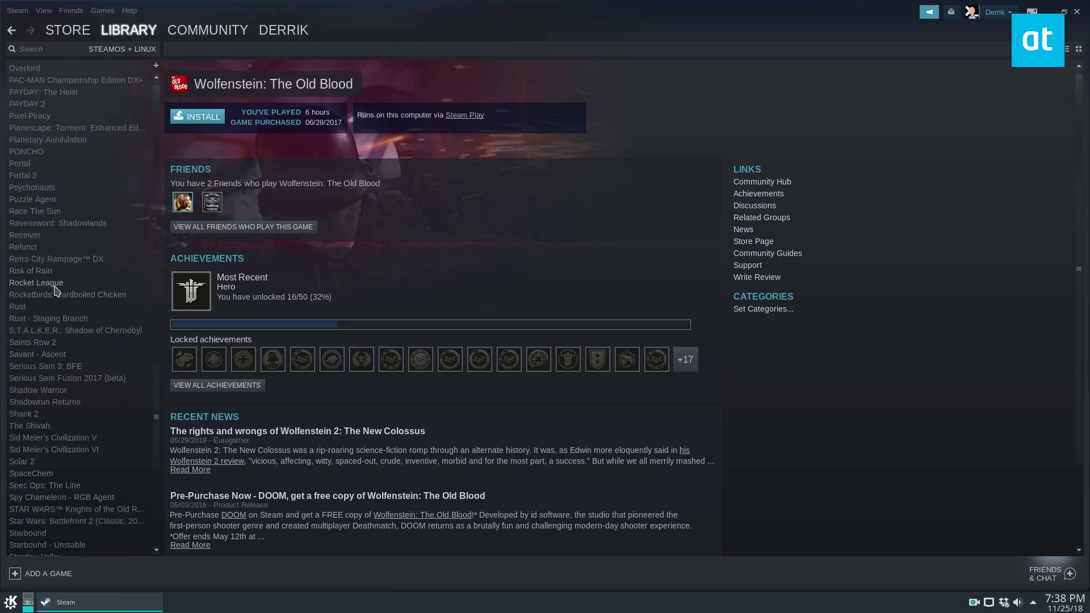
scroll(64, 303, "up", 2)
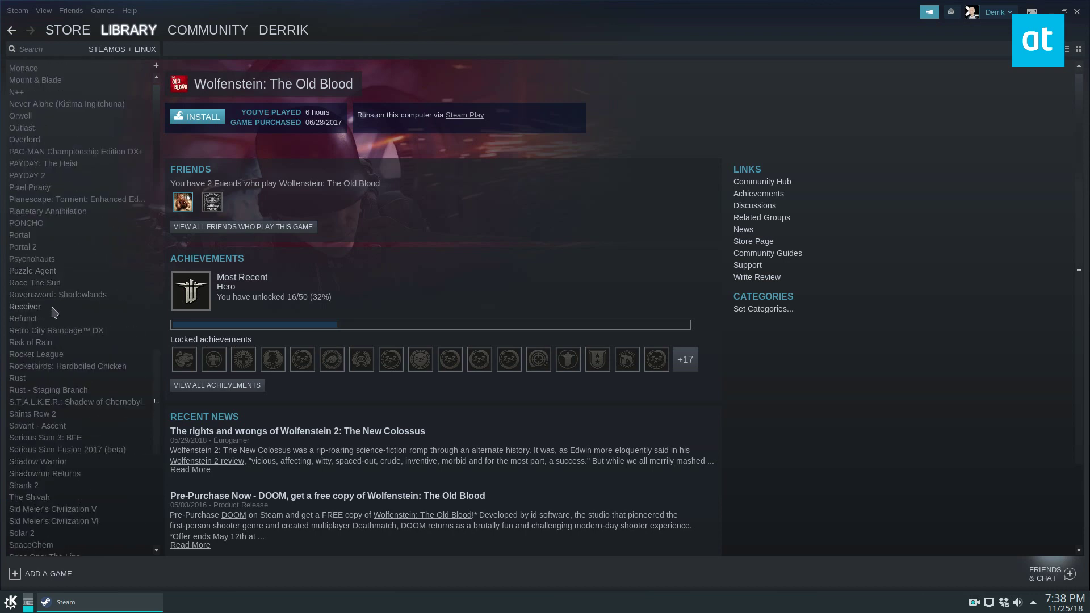
left_click(57, 402)
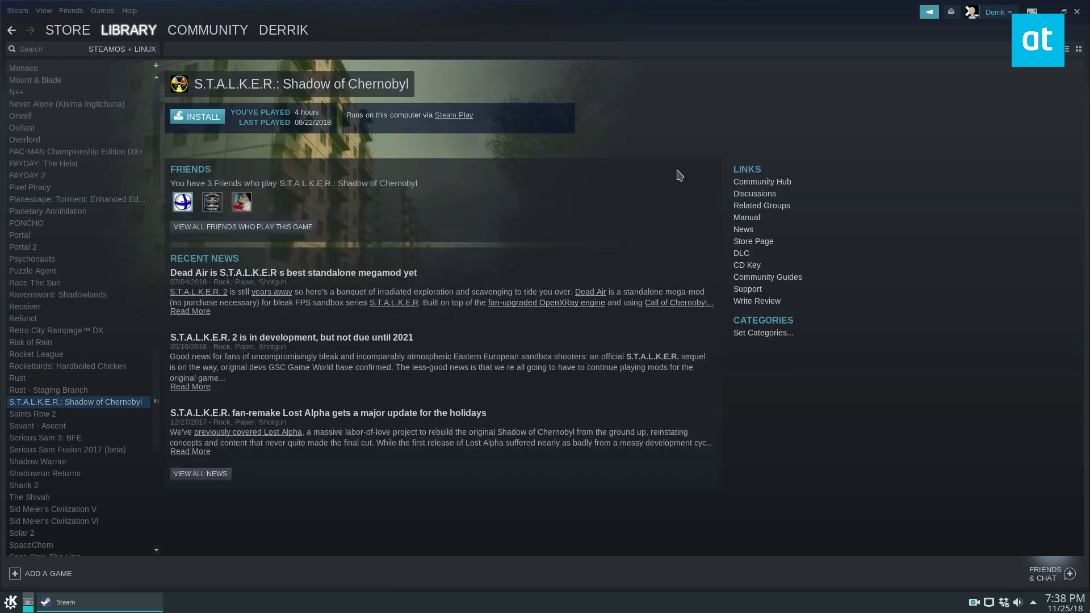
left_click(194, 122)
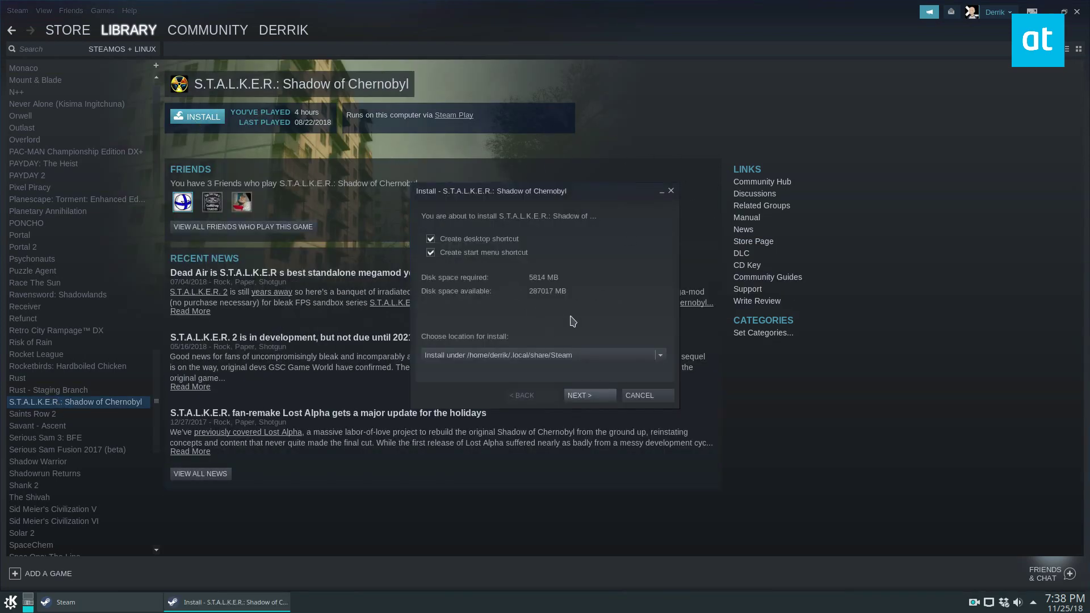
left_click(592, 397)
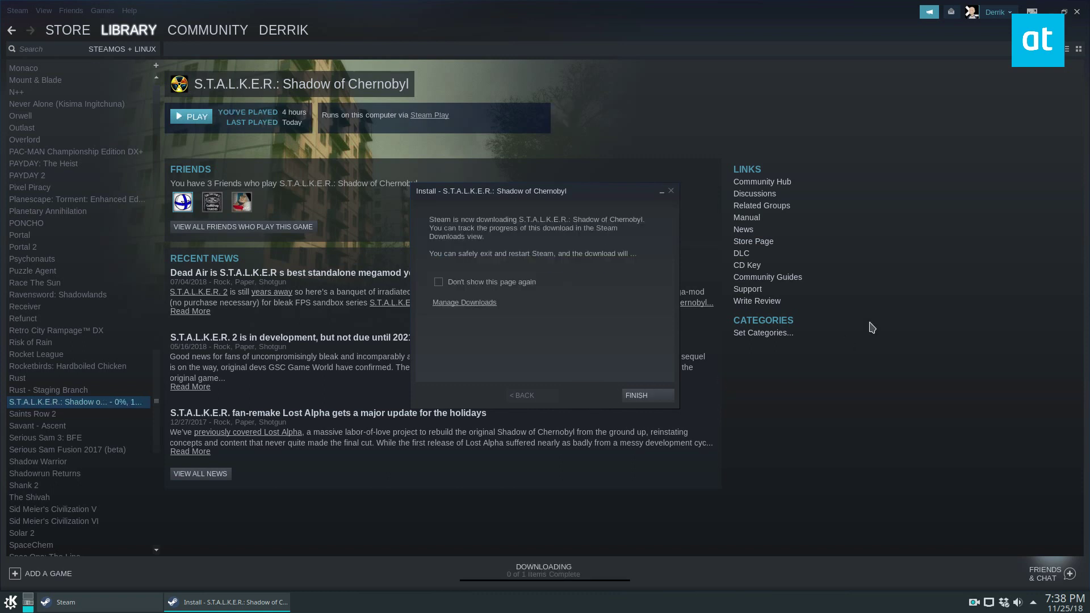
left_click(643, 397)
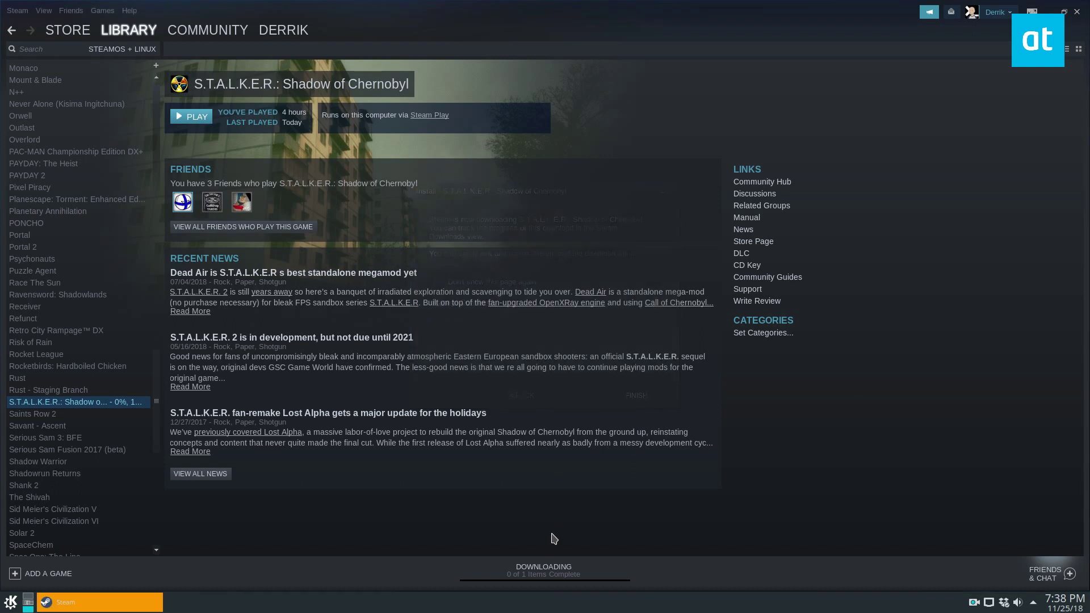
Launch S.T.A.L.K.E.R.: Shadow of Chernobyl from the downloads view through Steam Play, and stop its CD key notice from showing again
left_click(539, 570)
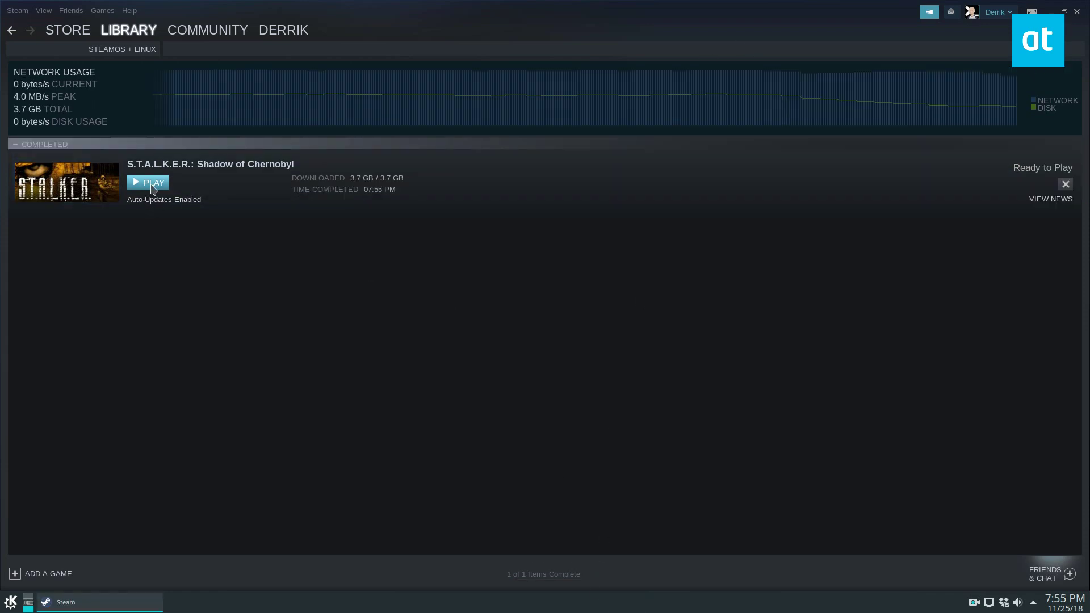
left_click(153, 183)
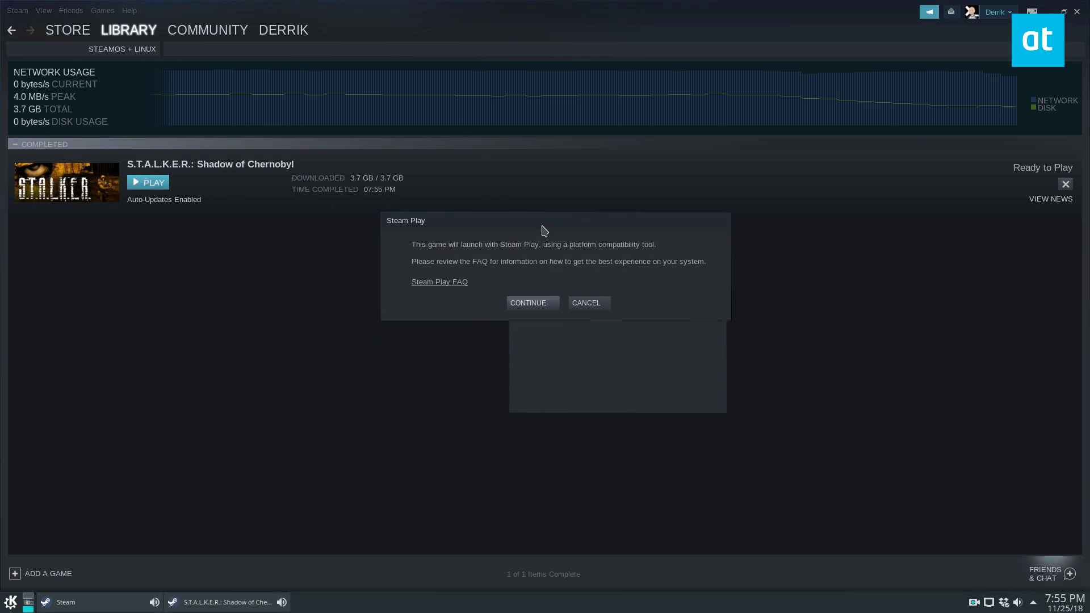
left_click(544, 303)
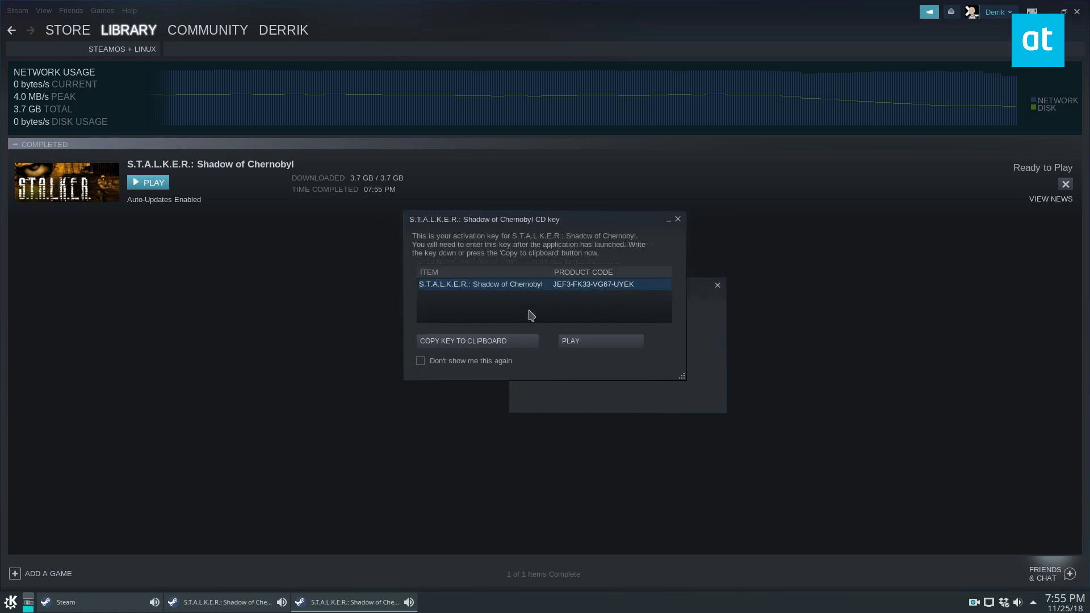
left_click(435, 364)
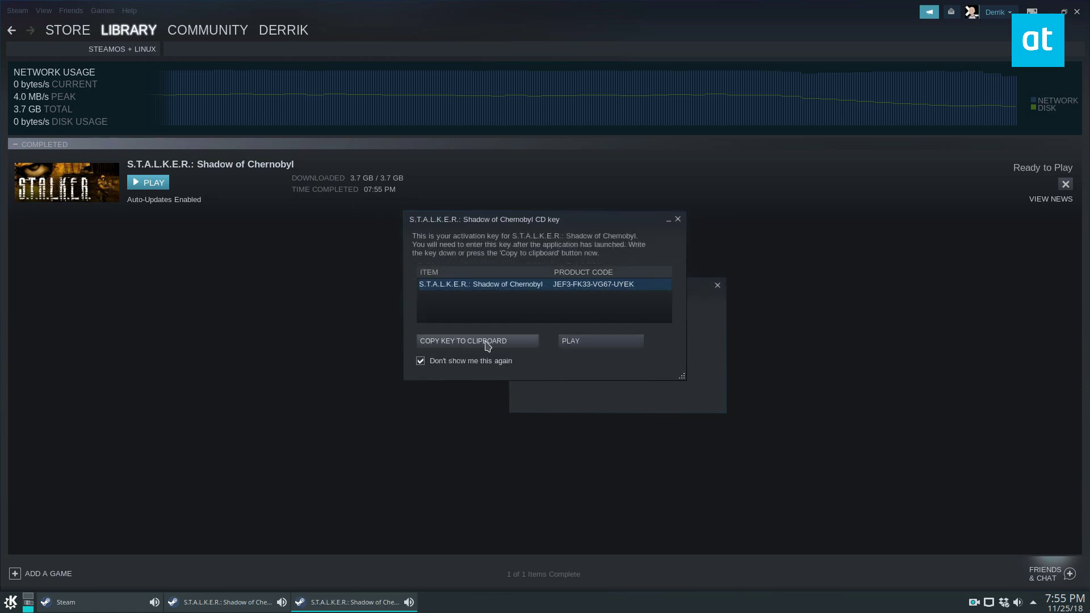
left_click(584, 341)
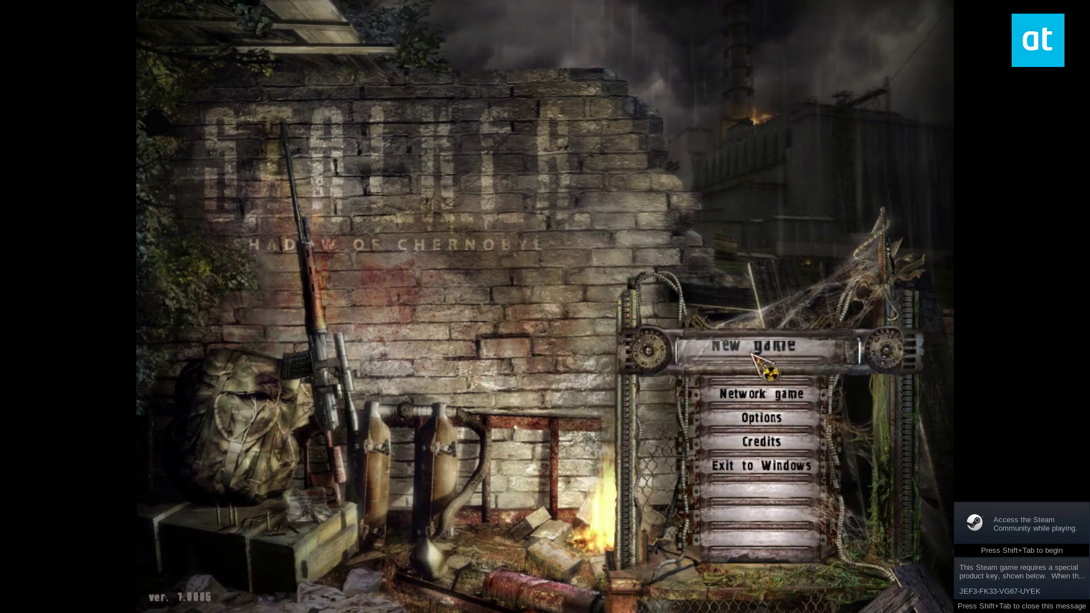
Exit the game and return to the S.T.A.L.K.E.R.: Shadow of Chernobyl page in the Steam library
left_click(758, 465)
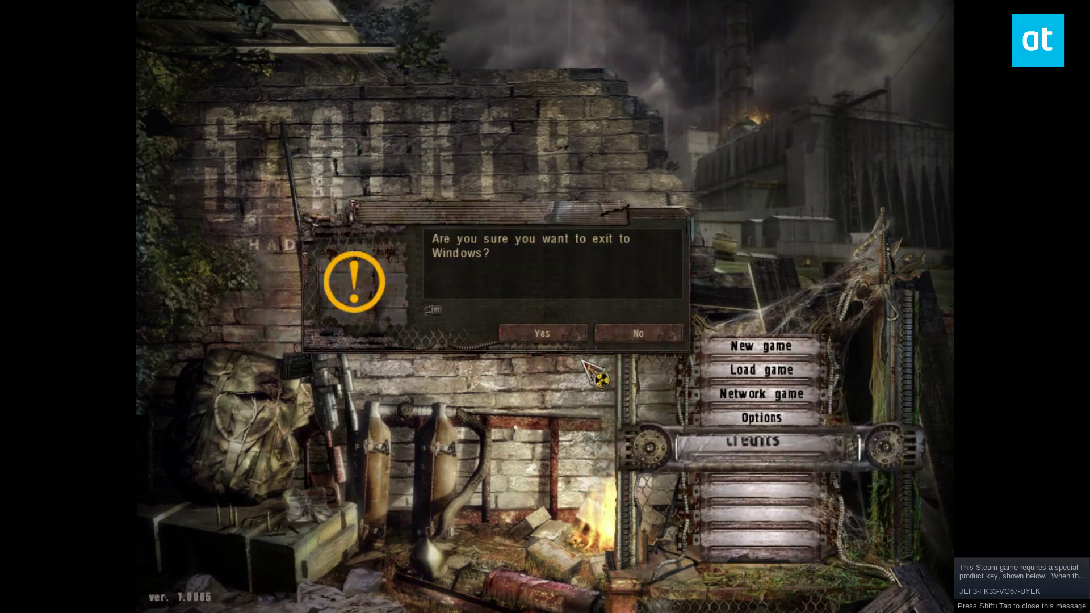
left_click(543, 334)
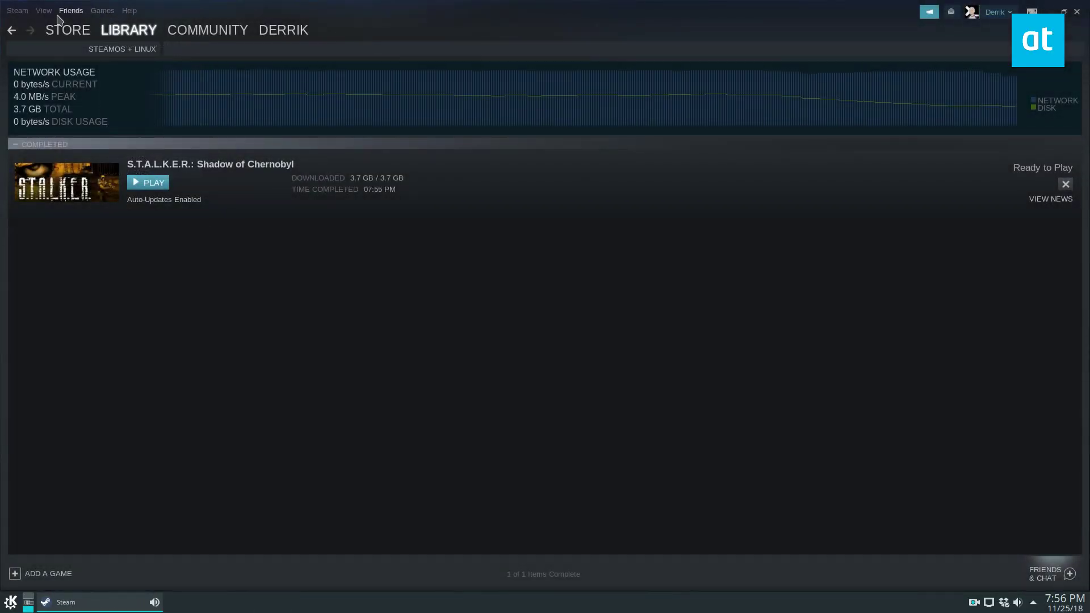
mouse_move(200, 24)
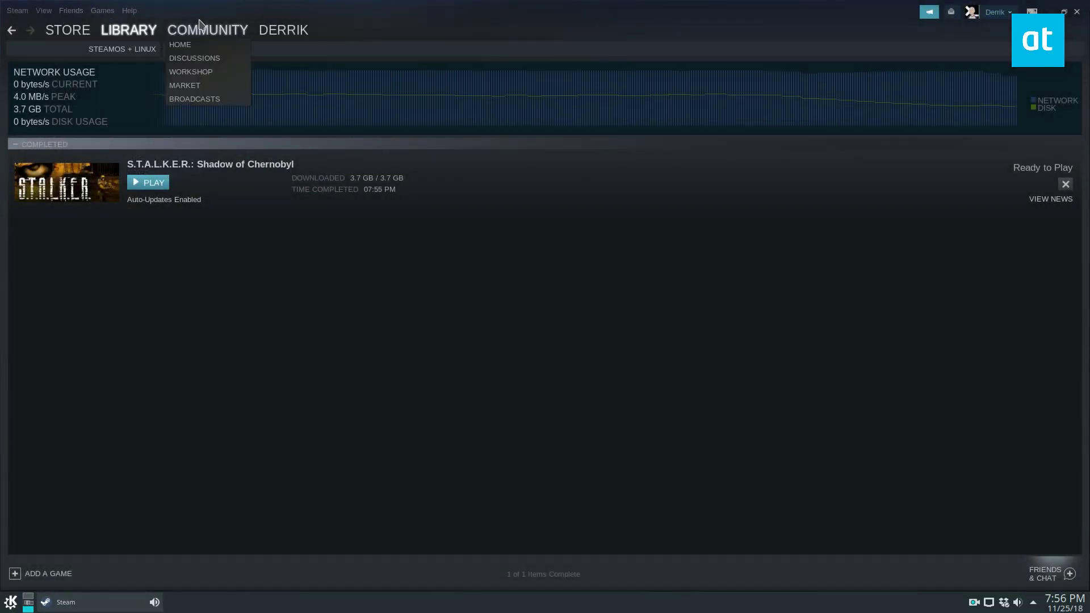
left_click(129, 29)
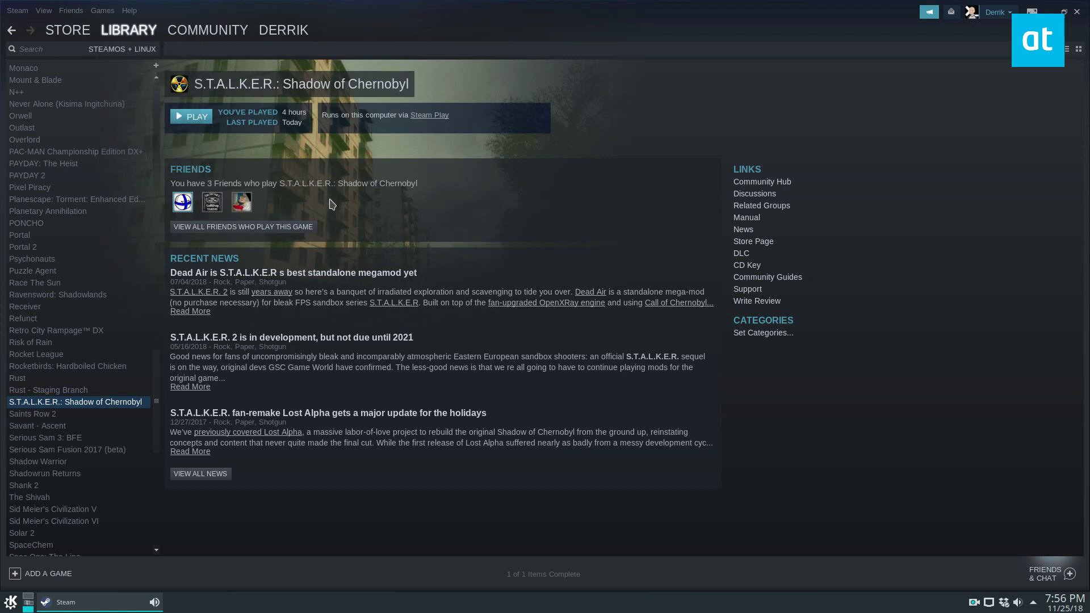
Enable Steam Play for all titles in the Steam Play settings, and restart Steam to apply the change
scroll(85, 244, "up", 6)
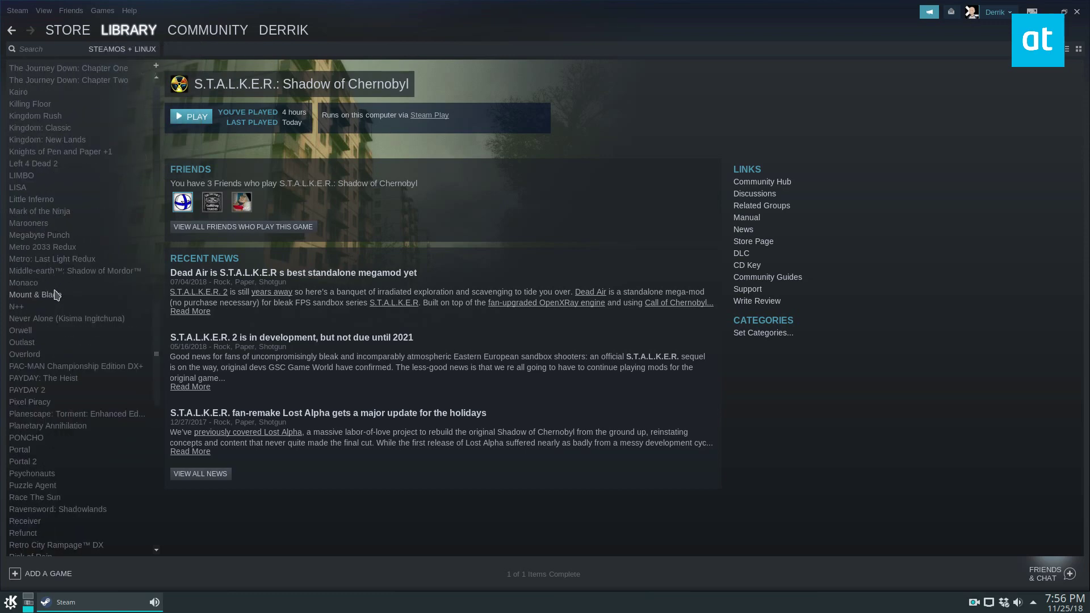
scroll(64, 312, "down", 8)
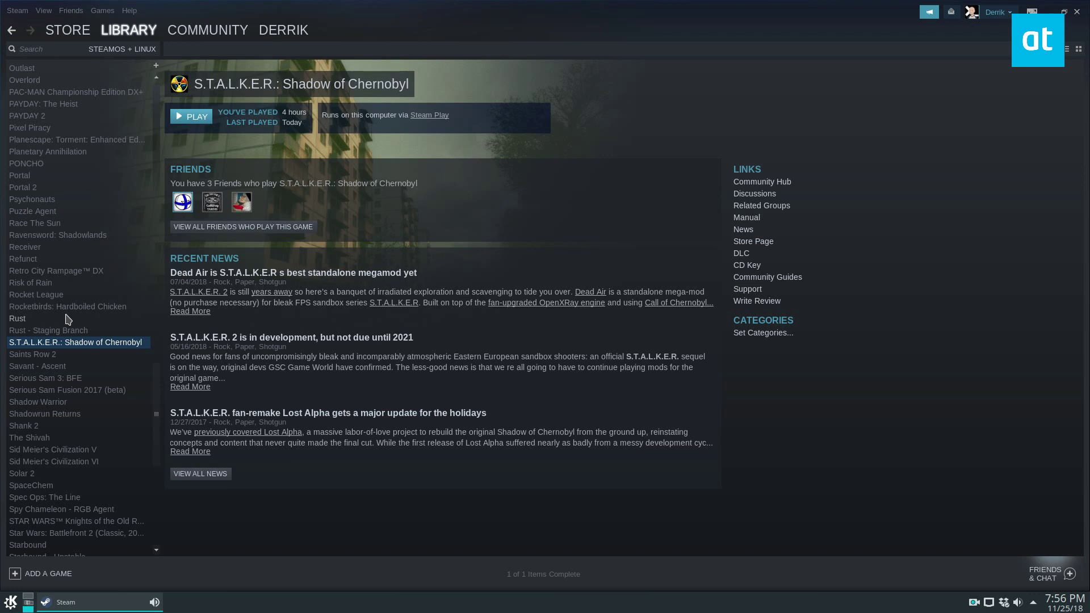
left_click(17, 10)
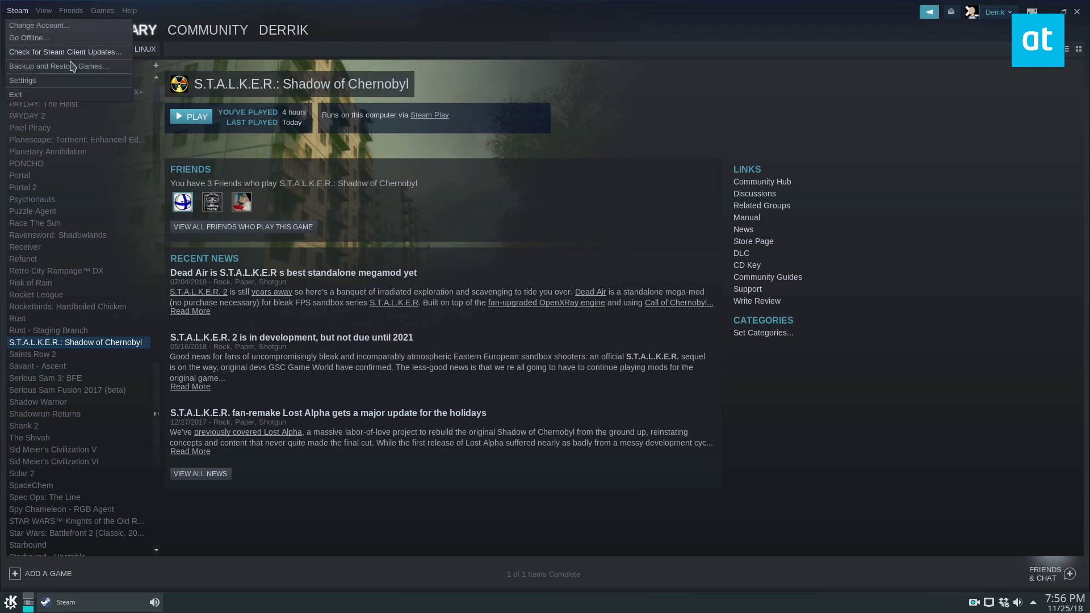
left_click(23, 80)
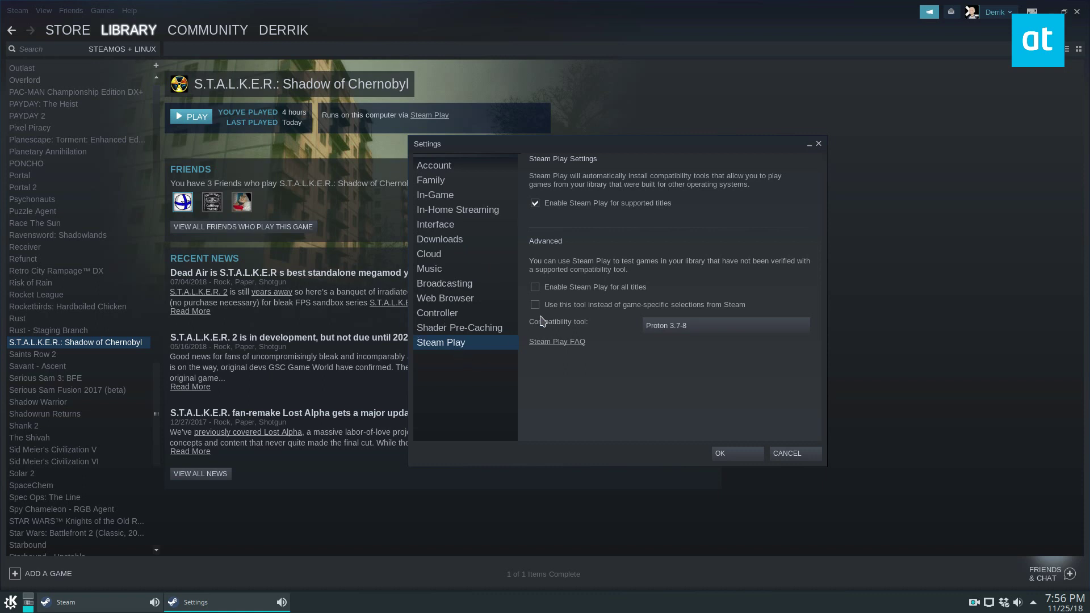
left_click(536, 288)
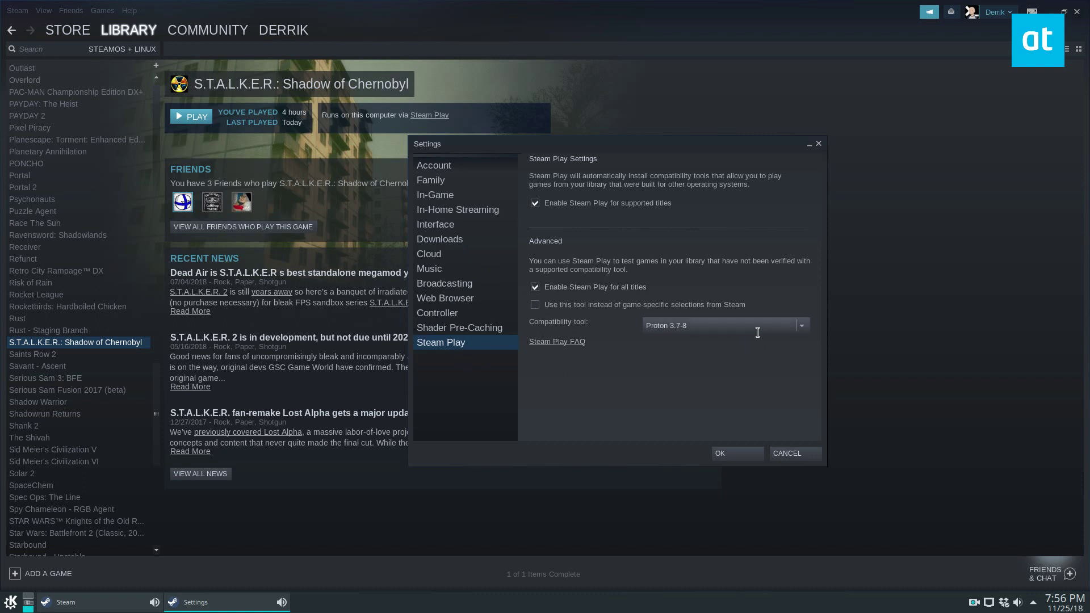
left_click(729, 453)
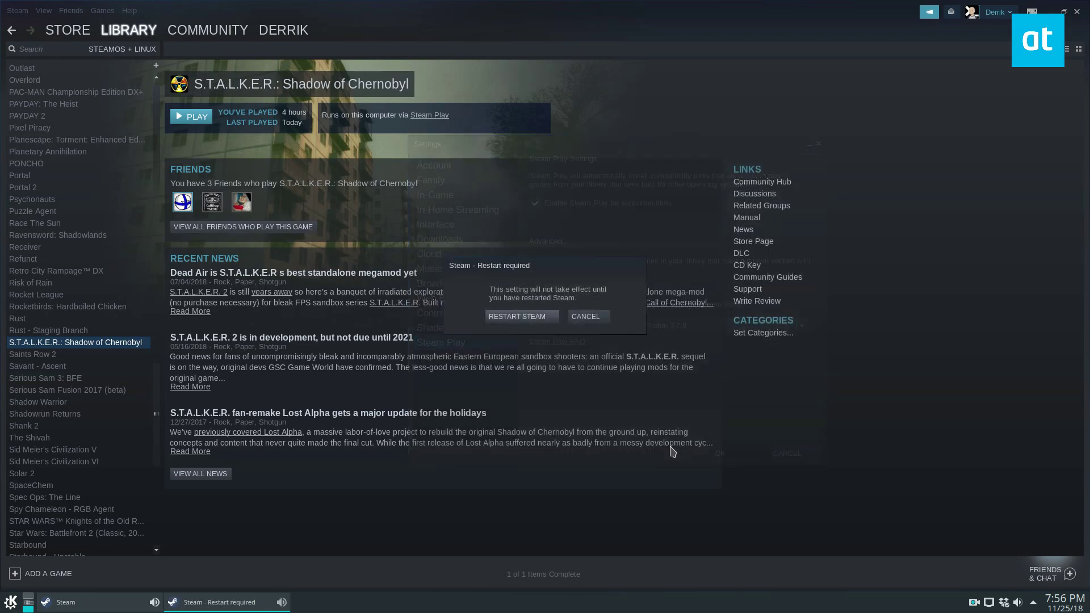
left_click(514, 317)
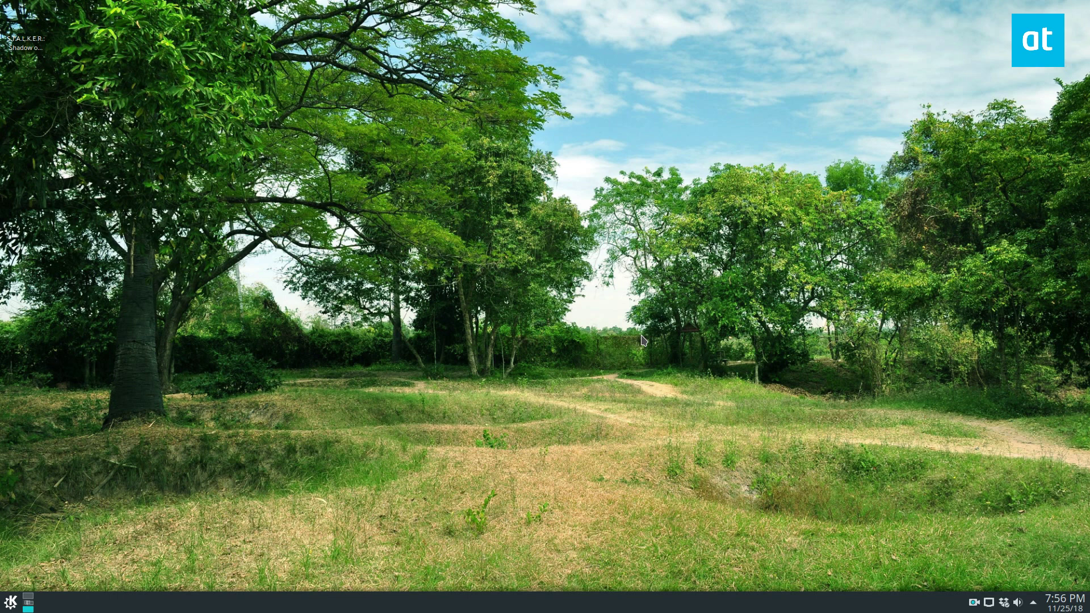
left_click(1, 610)
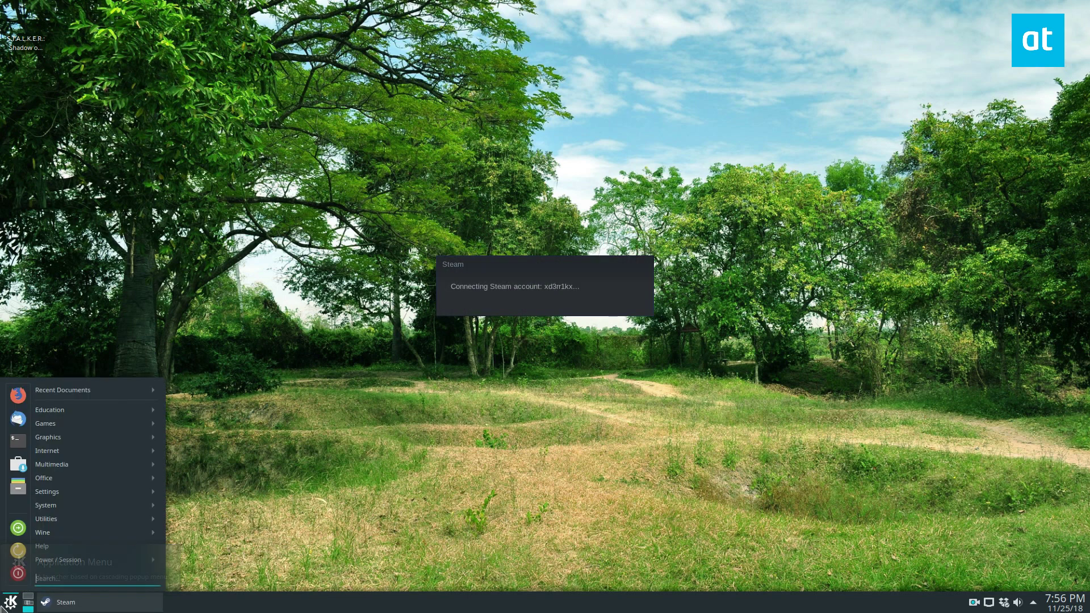
left_click(179, 355)
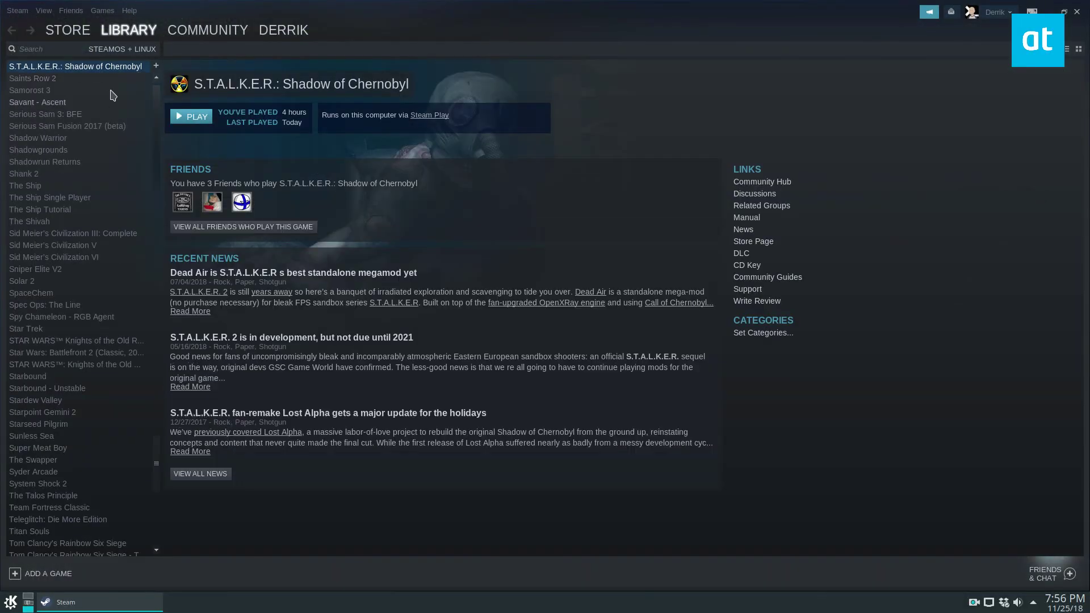
Switch the library filter from SteamOS + Linux to Games, and dismiss the Steam news window
left_click(123, 49)
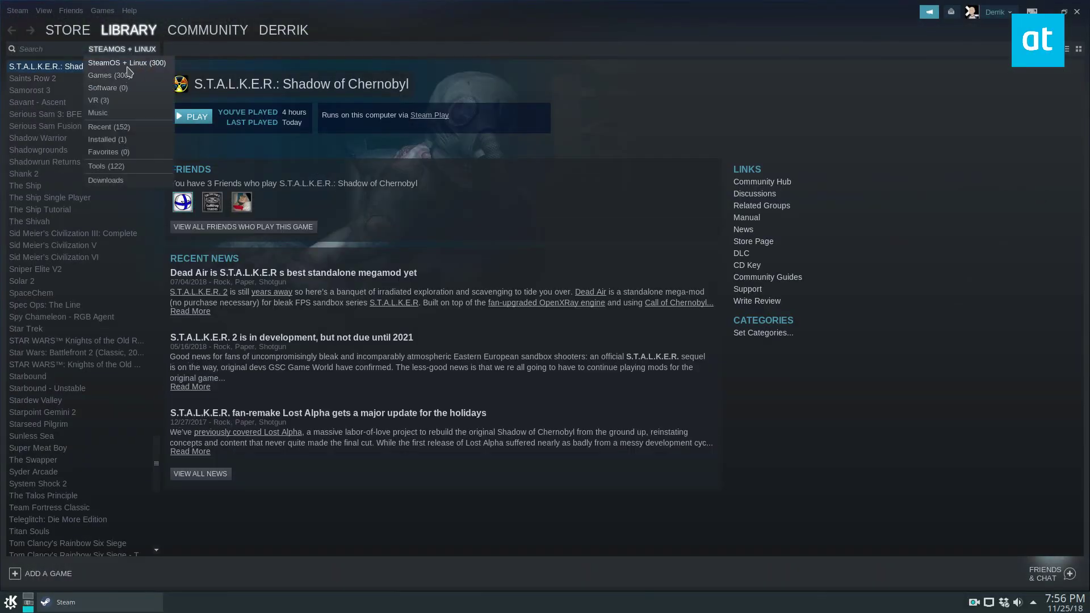
left_click(124, 76)
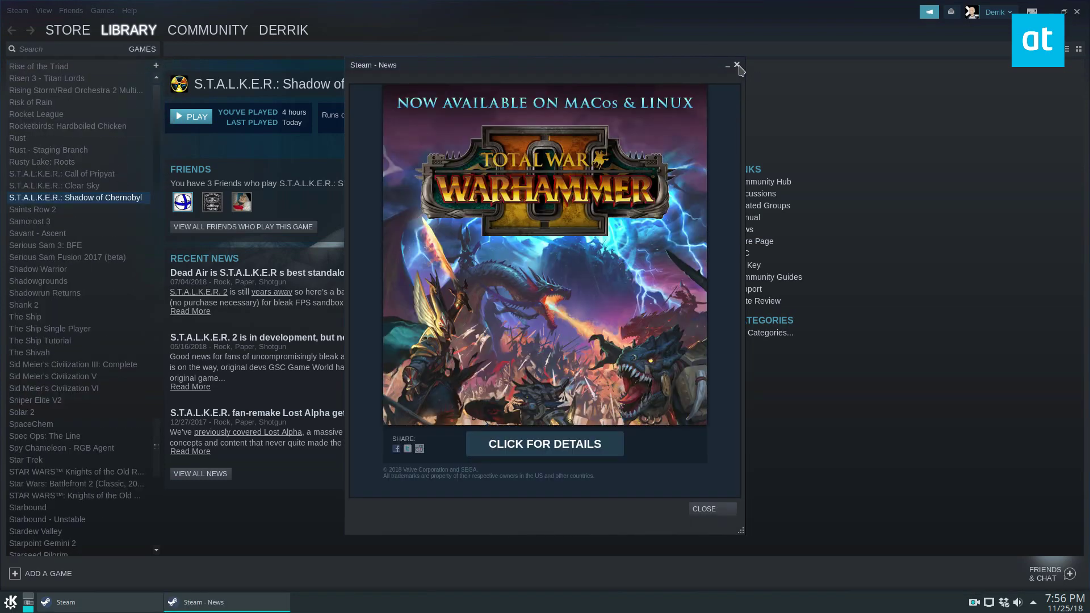
left_click(737, 65)
Install Pid in the default location with desktop and start menu shortcuts, and show its download progress
scroll(34, 196, "up", 13)
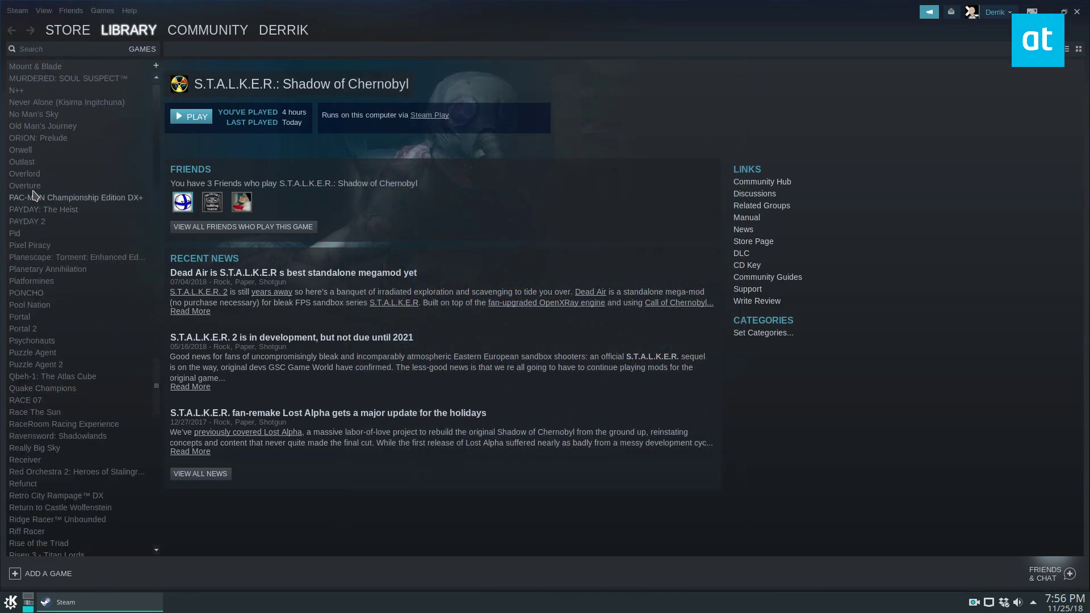
left_click(17, 233)
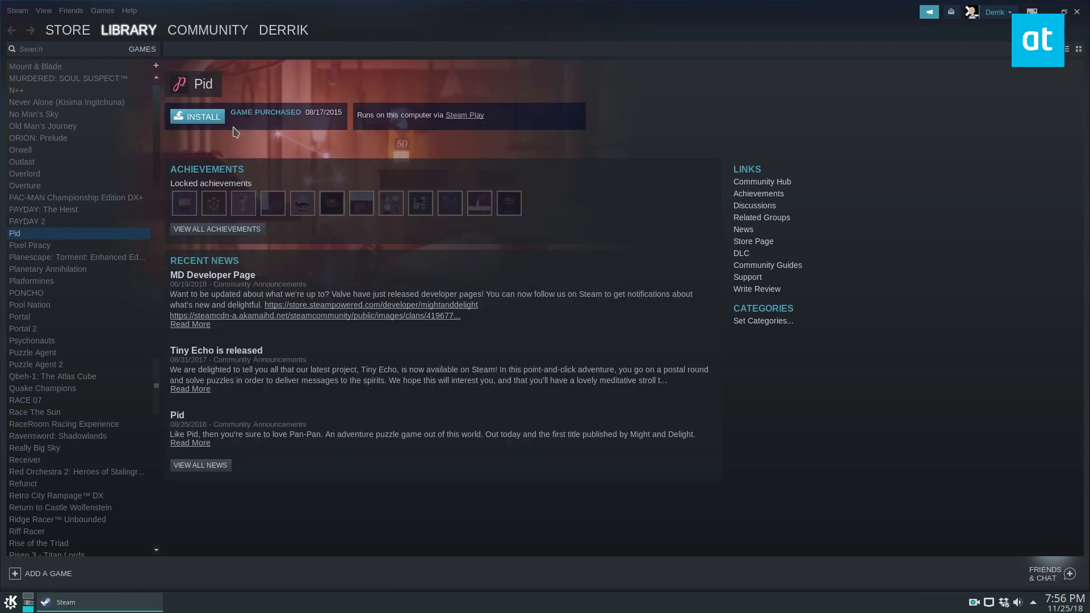
left_click(219, 118)
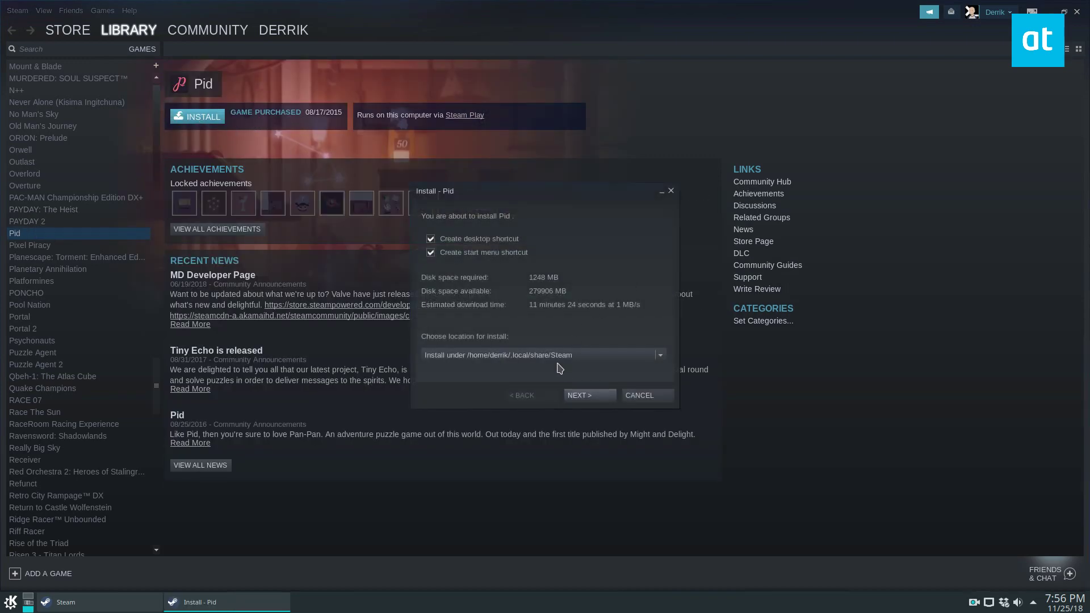
left_click(581, 397)
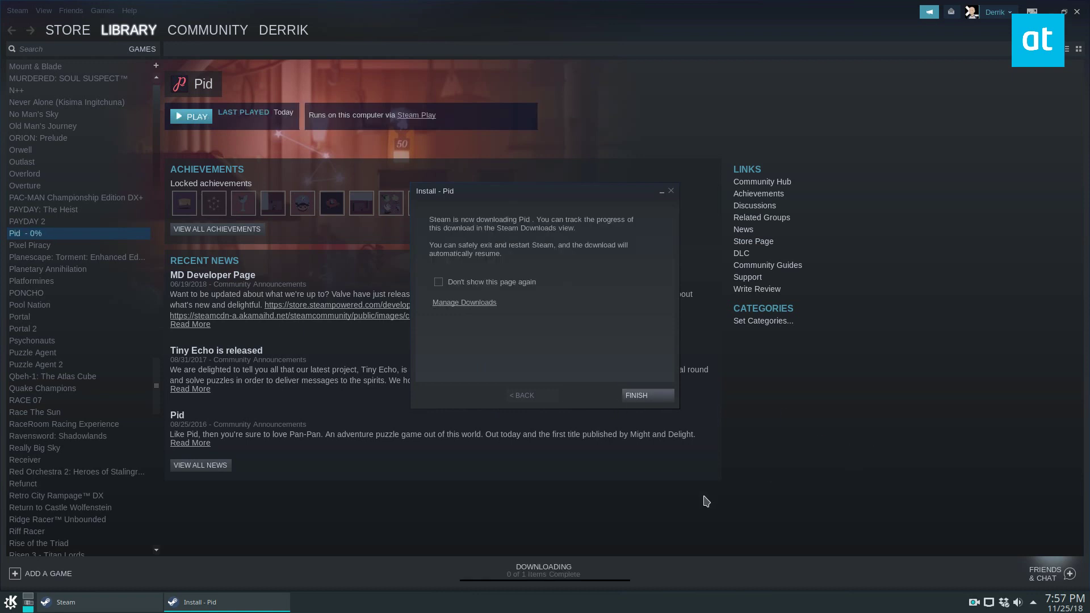
left_click(648, 396)
left_click(531, 579)
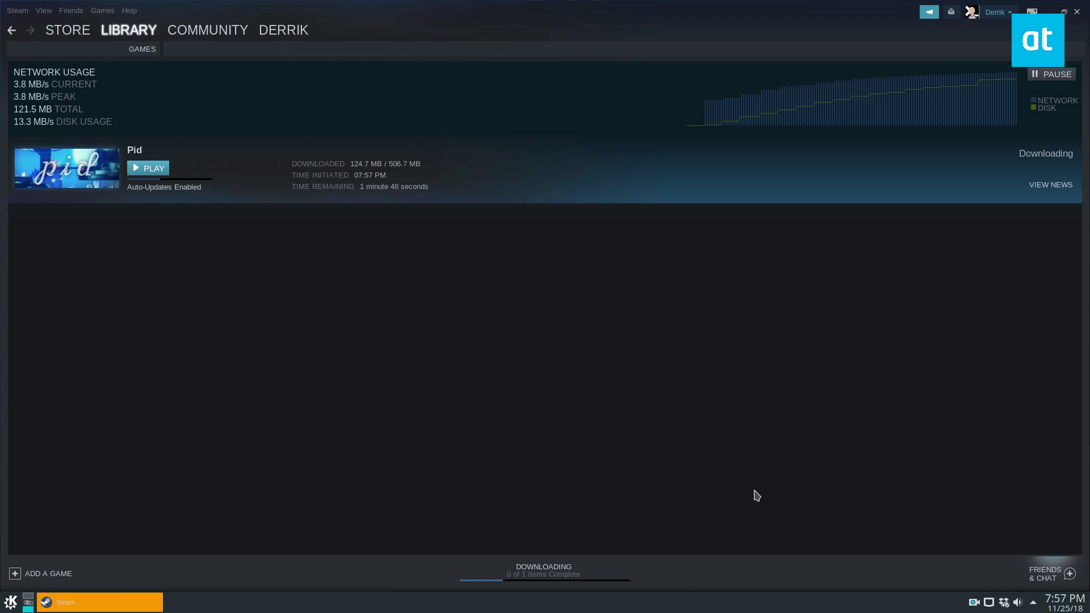
Minimize the Steam window to look at the desktop, and restore it to the downloads view
left_click(1052, 11)
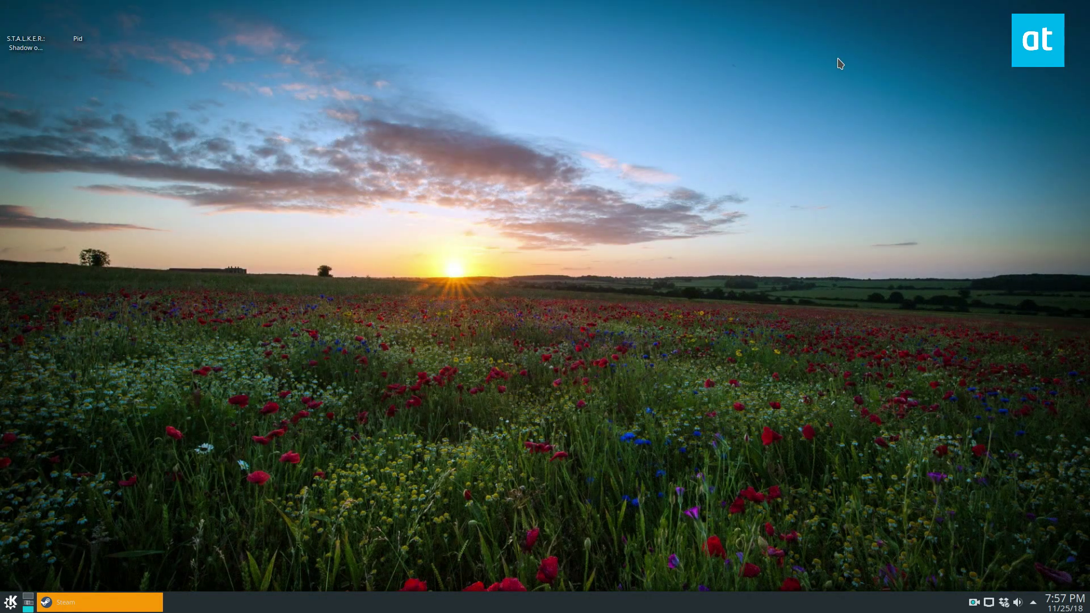
left_click(111, 602)
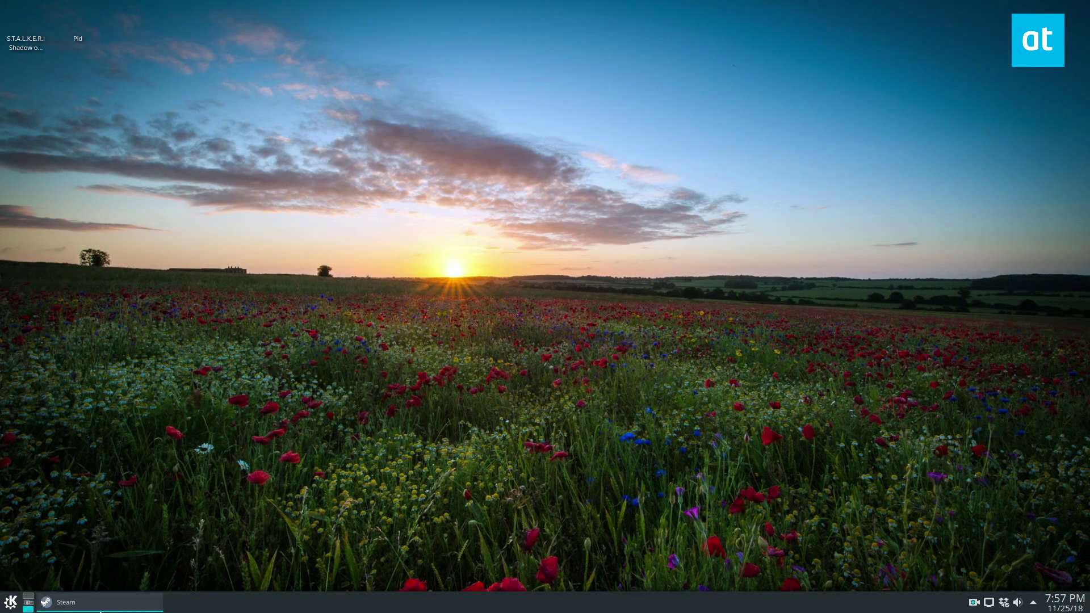
left_click(117, 609)
left_click(117, 610)
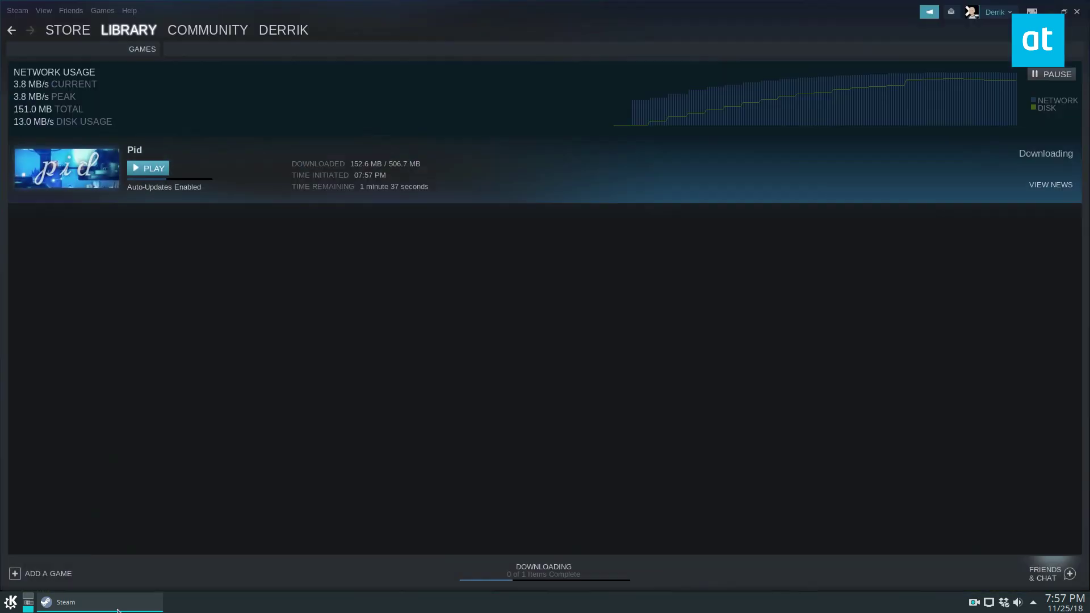